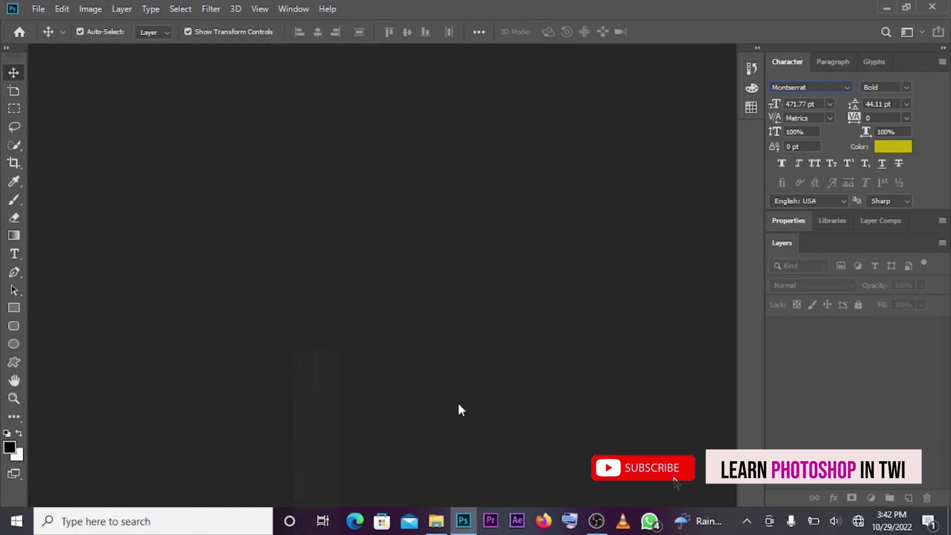
Step: Open File Explorer from the taskbar to browse the Documents folder for source photos
click(436, 521)
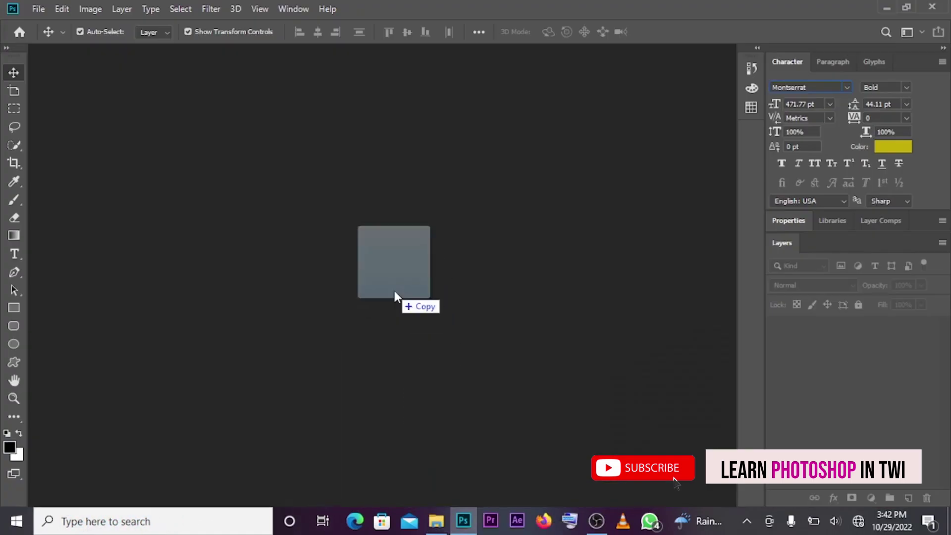
Step: Drag the pexels red apple photo into Photoshop to open it as a document
drag(469, 529, 394, 290)
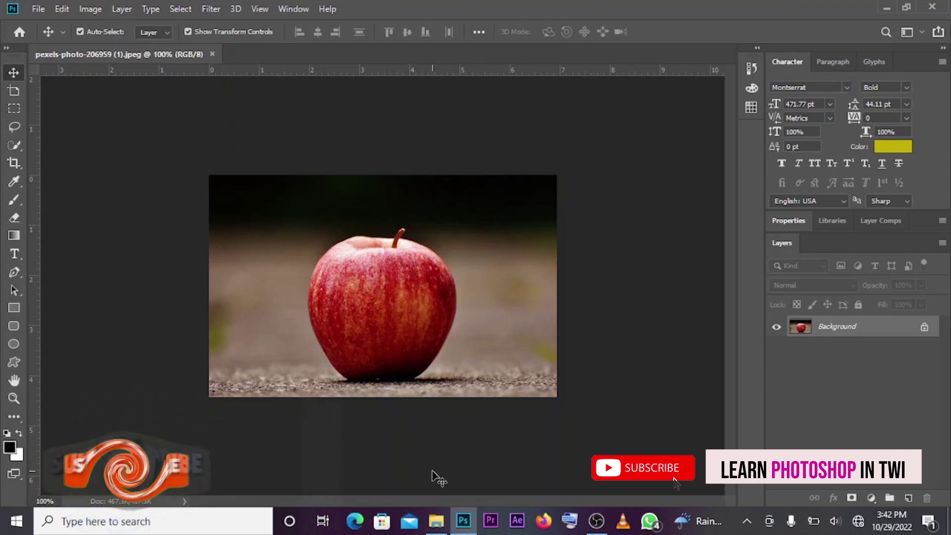
Step: Place the lips photo from the Documents folder onto the apple canvas as a new layer
click(436, 522)
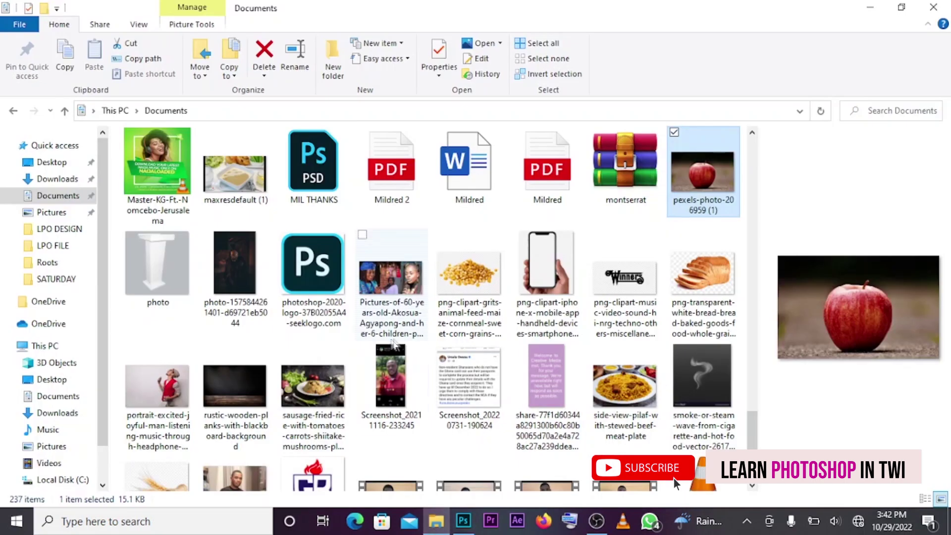
click(395, 299)
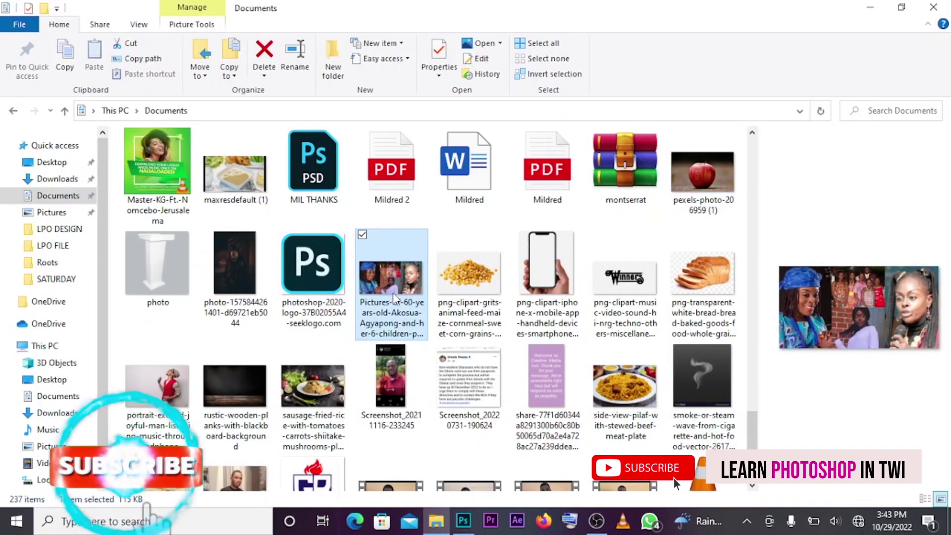
key(Right)
key(Home)
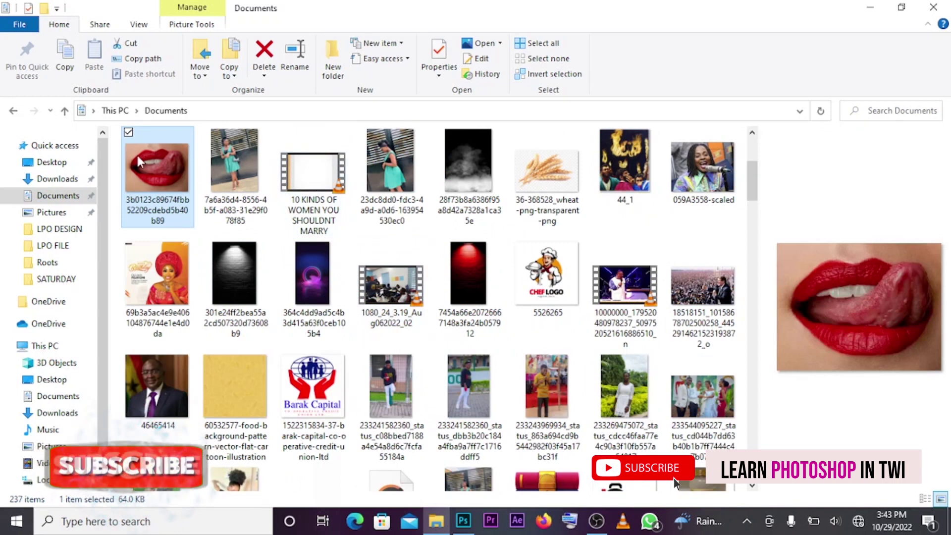
drag(142, 154, 446, 505)
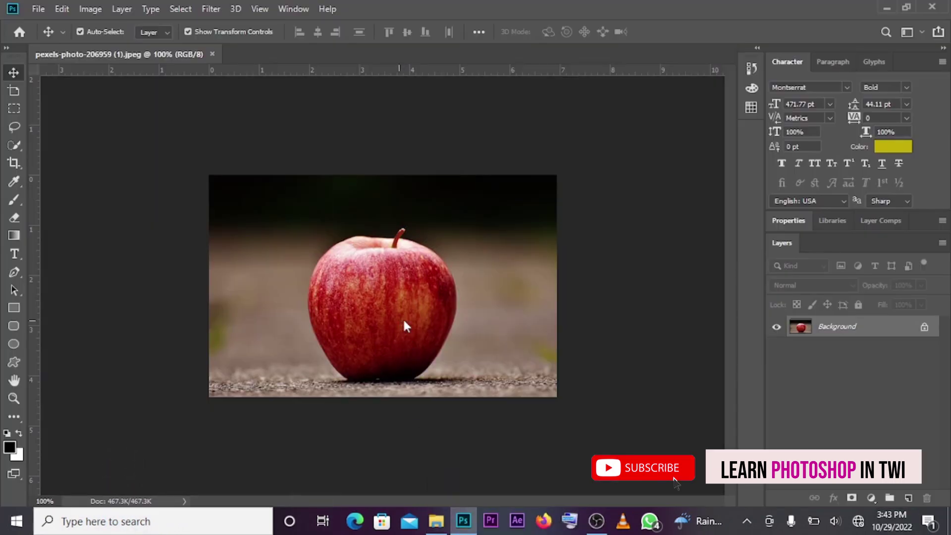
drag(446, 505, 409, 325)
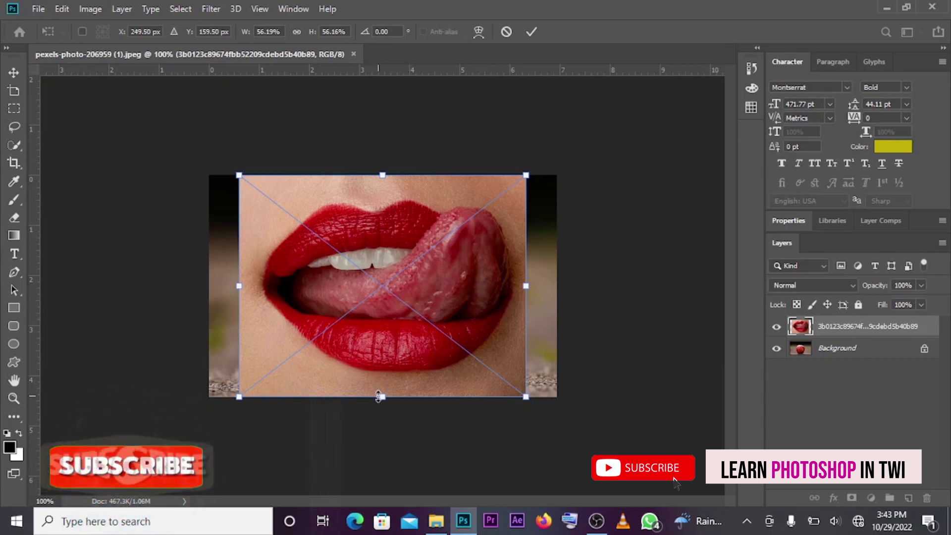
Step: Scale the lips layer to about 25%, centre it on the apple, and commit
drag(382, 395, 402, 286)
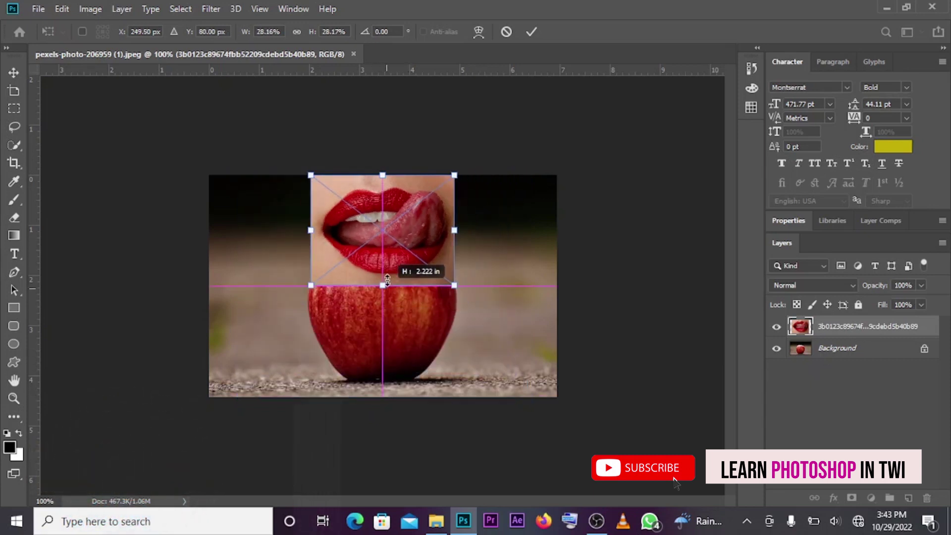
drag(402, 222, 402, 304)
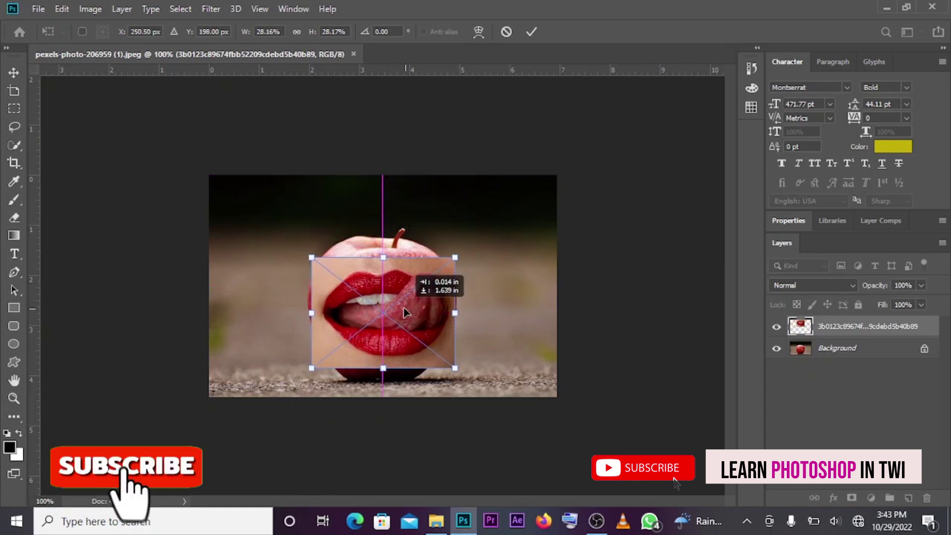
drag(384, 368, 384, 355)
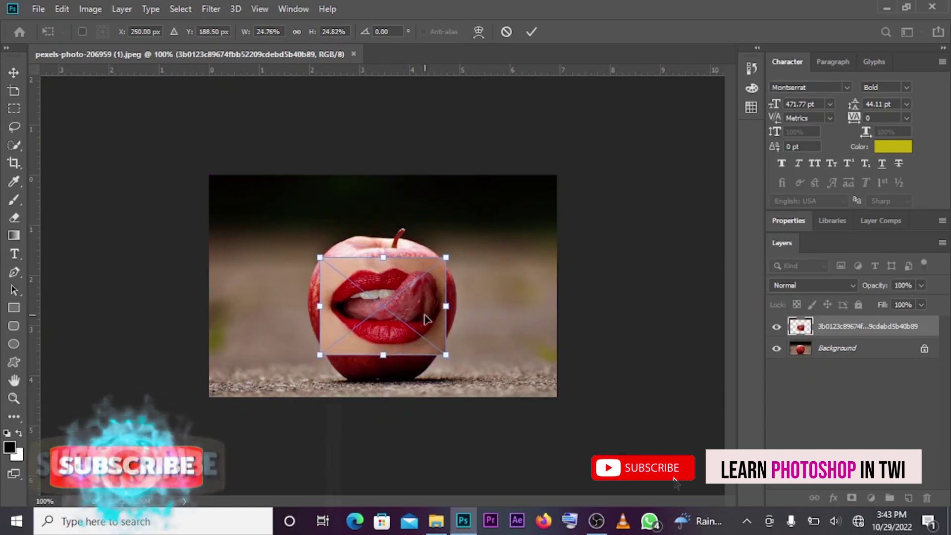
drag(416, 309, 416, 316)
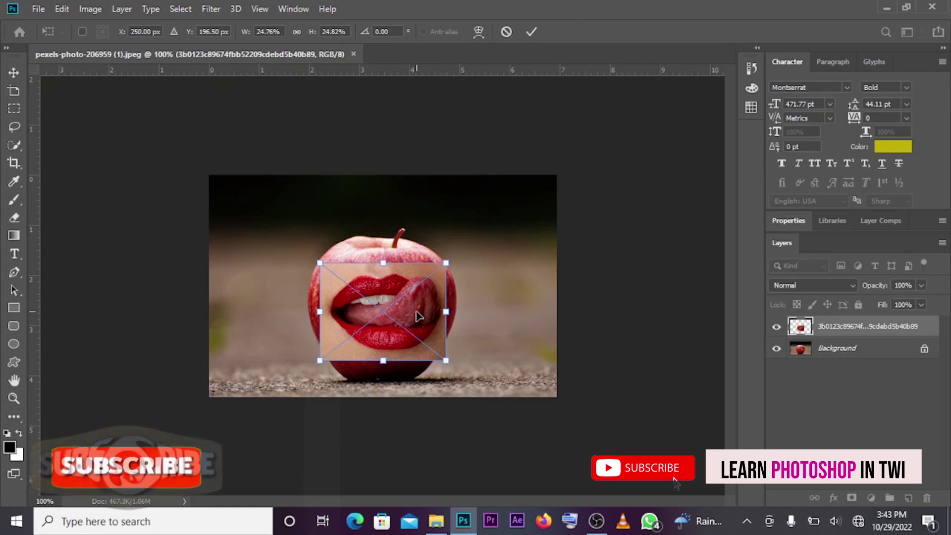
key(Left)
key(Left)
key(Left)
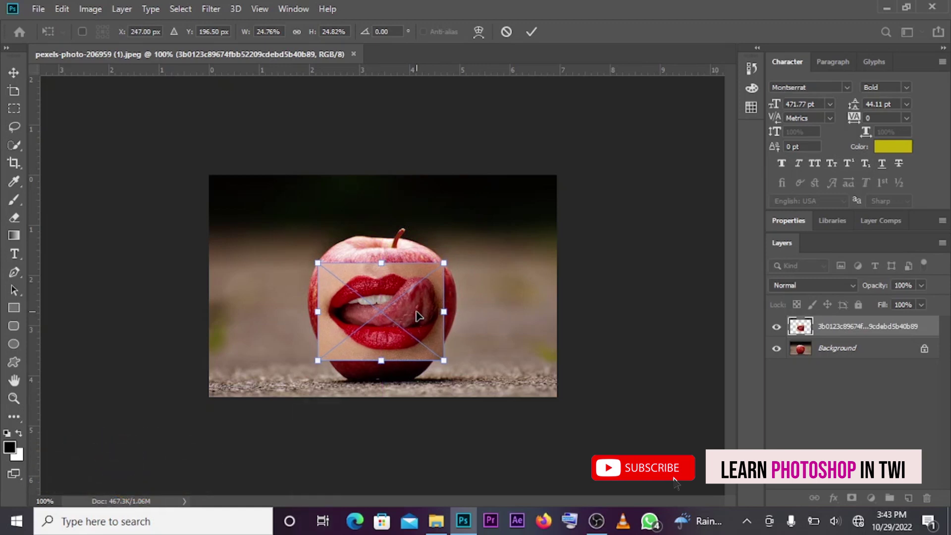
alt+scroll(417, 309, up, 5)
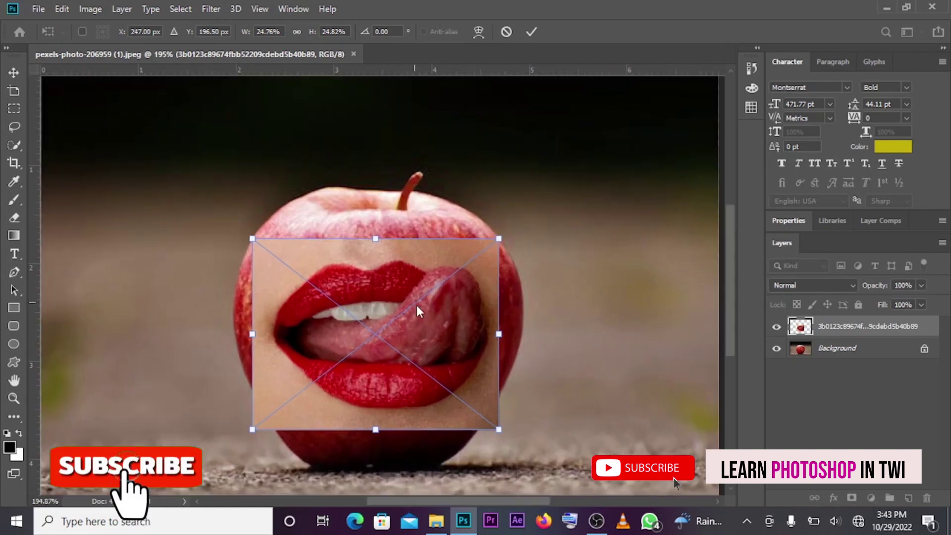
click(530, 33)
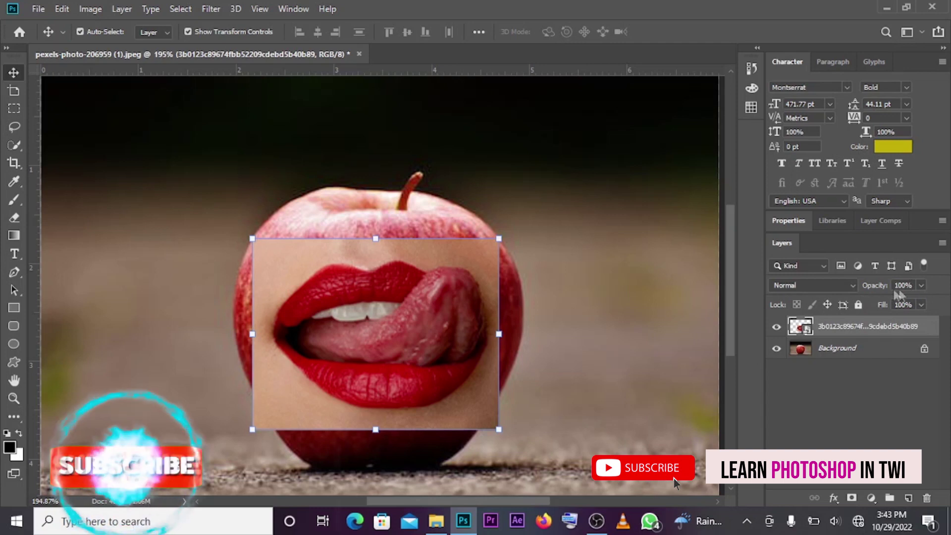
Step: Set the lips layer opacity to 58% and rasterize it
click(920, 288)
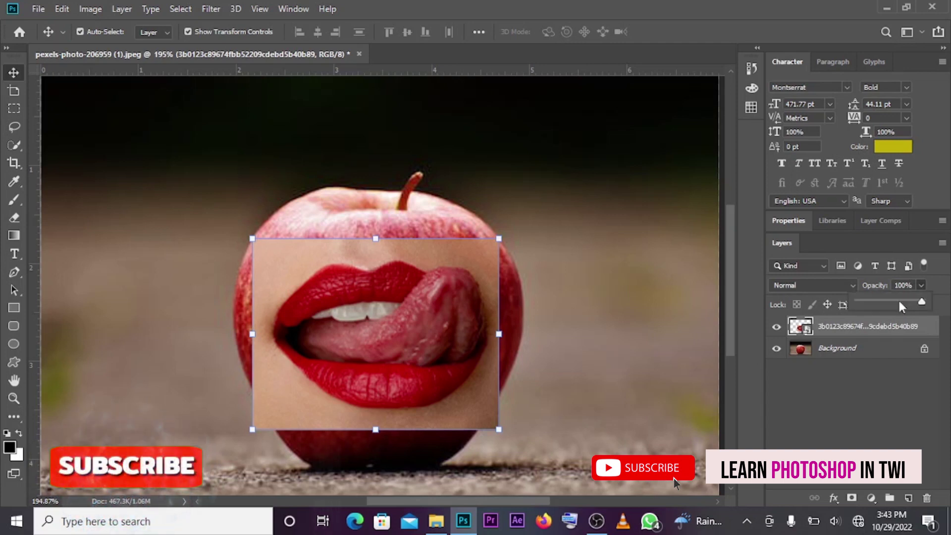
click(900, 305)
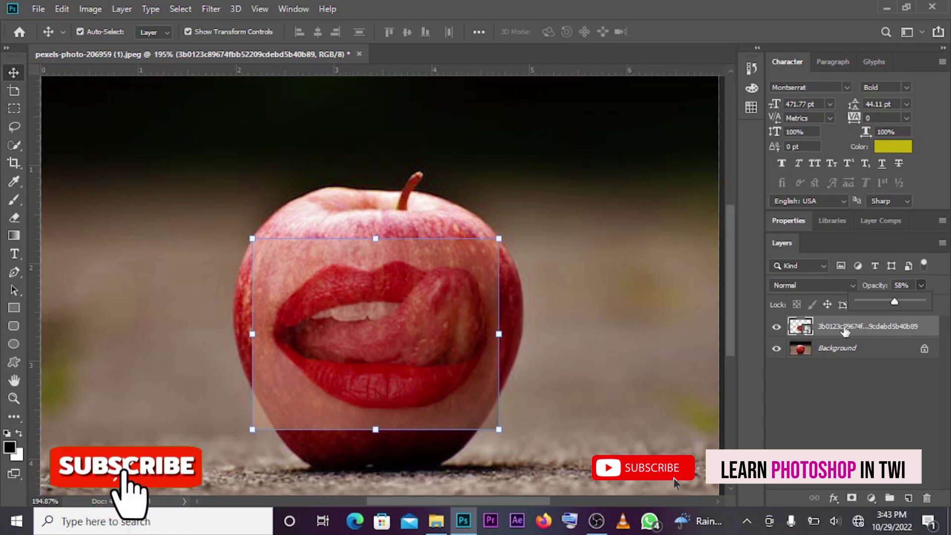
right_click(845, 333)
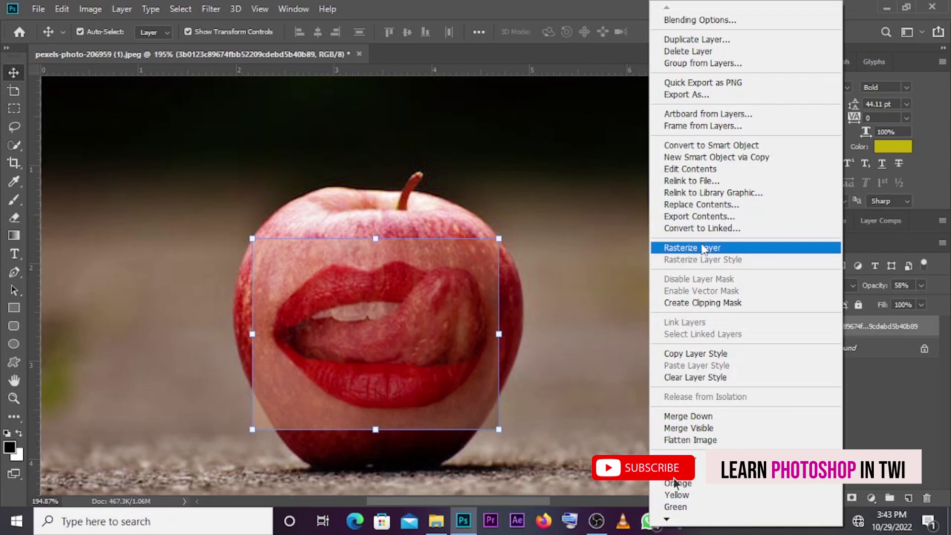
click(704, 248)
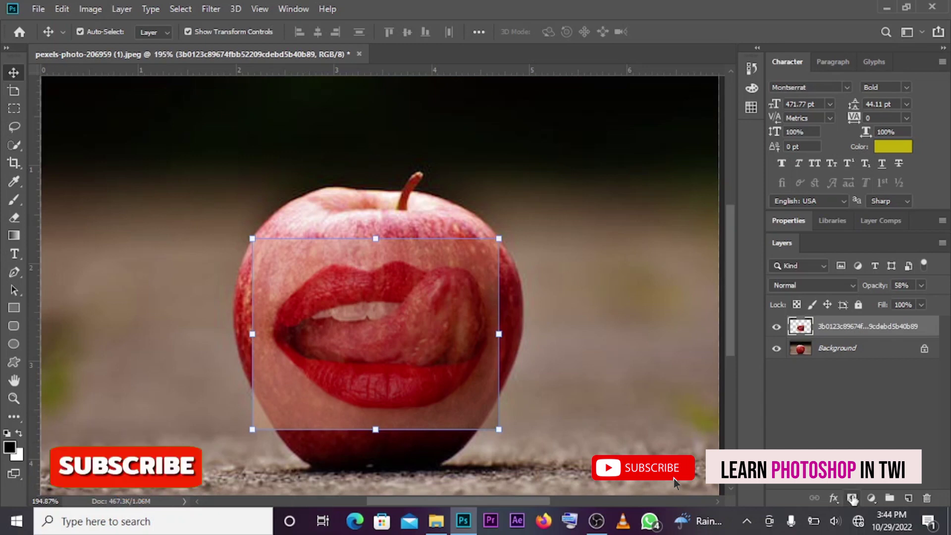
Step: Add a layer mask to the lips layer and prepare a black brush at 88% opacity
click(852, 499)
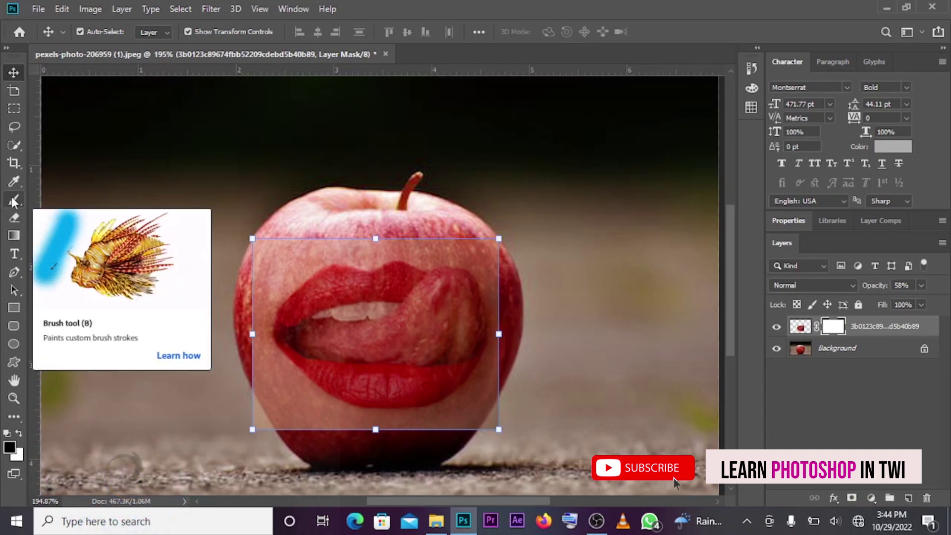
click(13, 199)
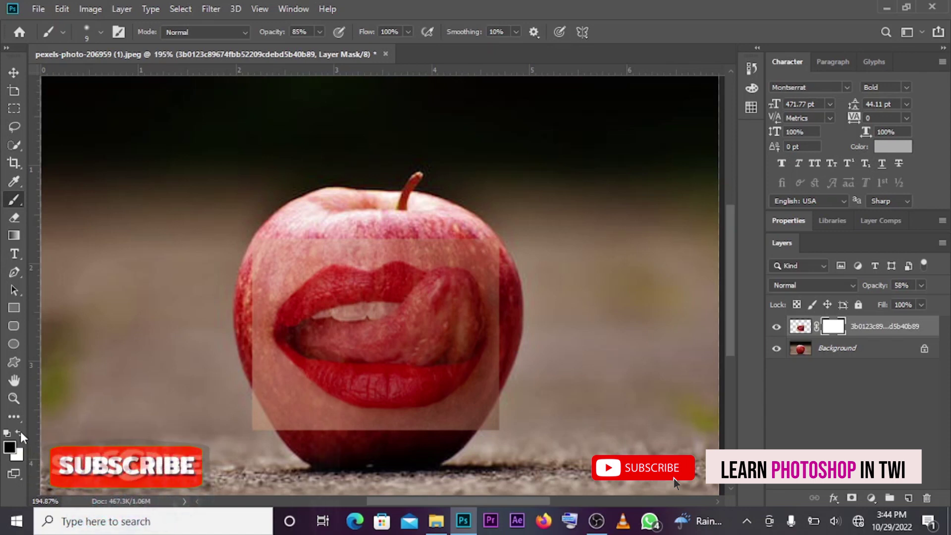
click(20, 431)
click(20, 432)
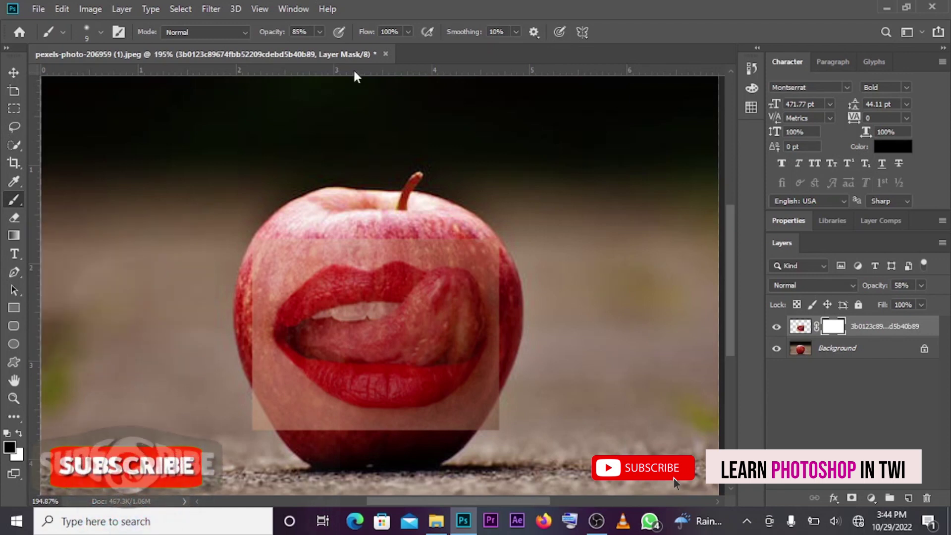
click(320, 32)
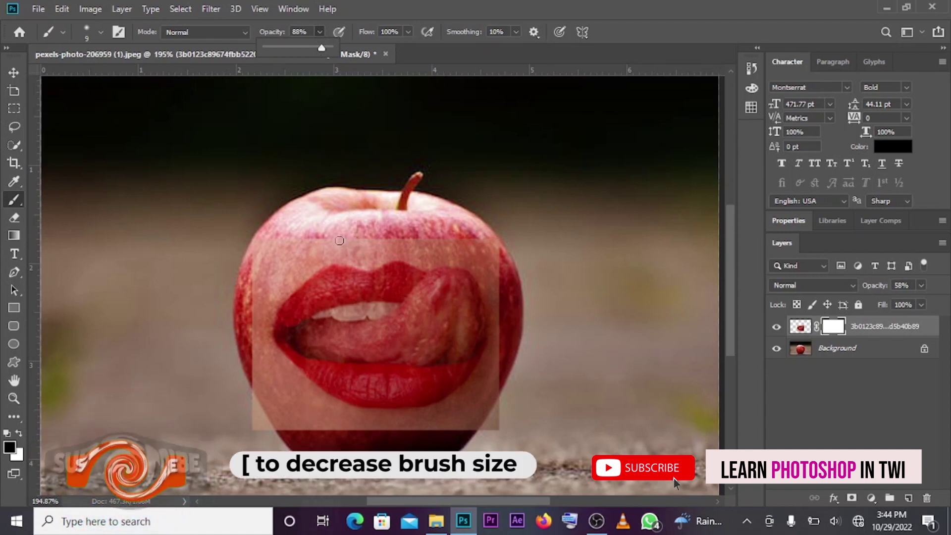
key(bracketright)
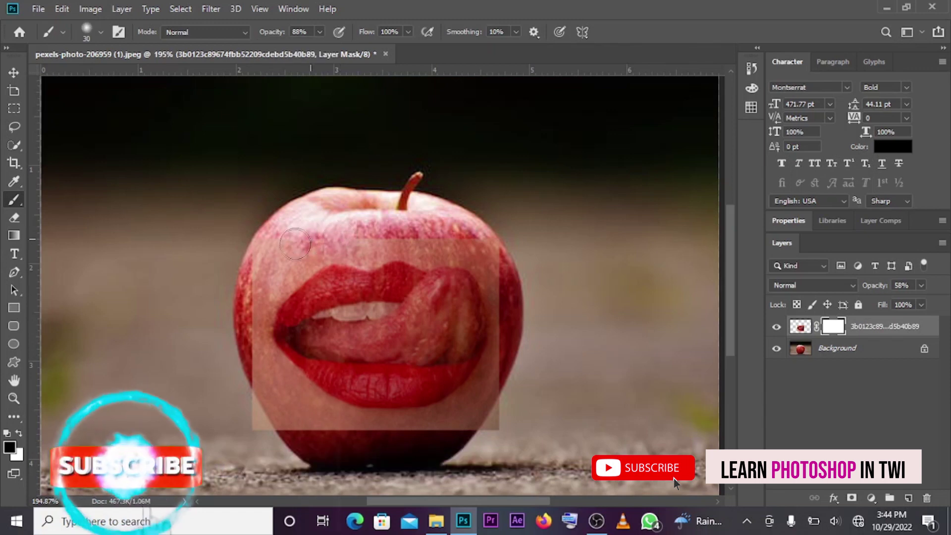
Step: Paint black on the mask along the apple's left and upper-left edges and around the upper lip
mouse_move(264, 260)
mouse_down()
mouse_move(241, 387)
mouse_move(304, 431)
mouse_move(257, 364)
mouse_move(319, 423)
mouse_move(362, 431)
mouse_move(467, 431)
mouse_move(506, 410)
mouse_move(421, 439)
mouse_move(335, 433)
mouse_move(431, 439)
mouse_move(470, 427)
mouse_move(508, 350)
mouse_move(500, 376)
mouse_up()
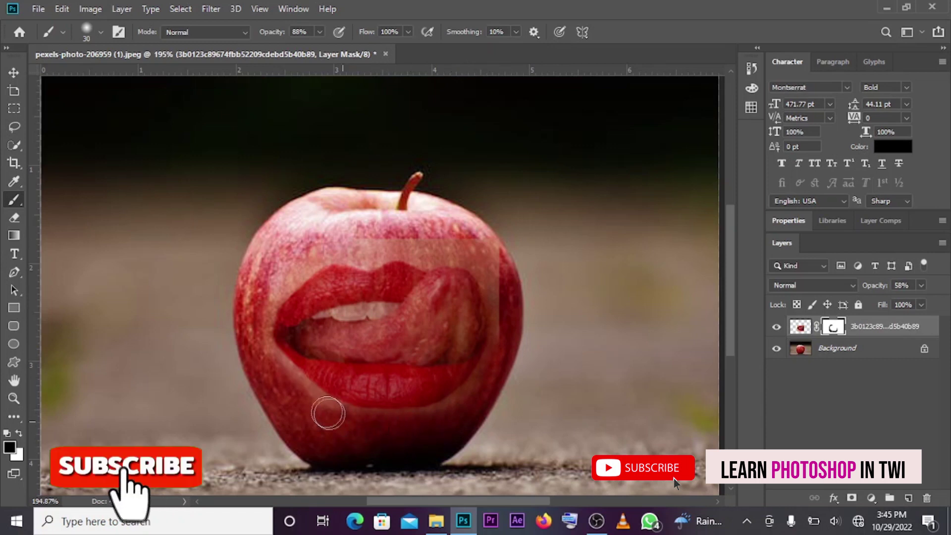
mouse_move(308, 404)
mouse_down()
mouse_move(255, 350)
mouse_move(262, 301)
mouse_up()
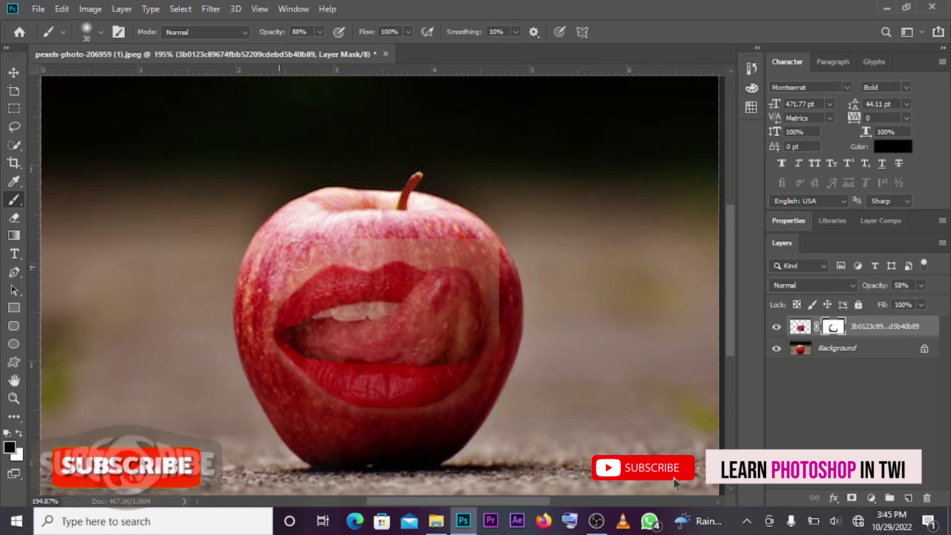
mouse_move(296, 256)
mouse_down()
mouse_move(341, 240)
mouse_move(469, 248)
mouse_move(508, 261)
mouse_move(496, 383)
mouse_move(425, 425)
mouse_up()
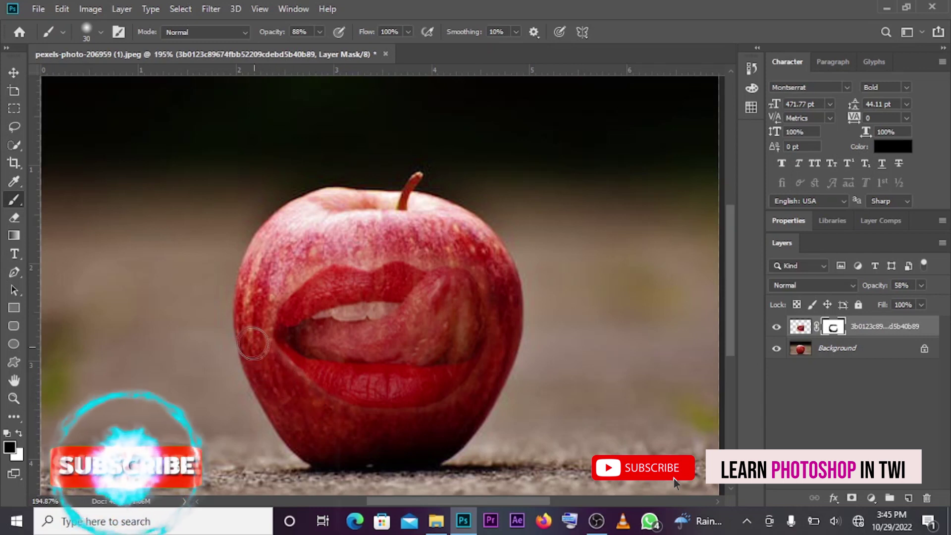
mouse_move(272, 374)
mouse_down()
mouse_move(305, 260)
mouse_move(423, 249)
mouse_move(503, 334)
mouse_move(441, 418)
mouse_move(397, 425)
mouse_move(279, 375)
mouse_up()
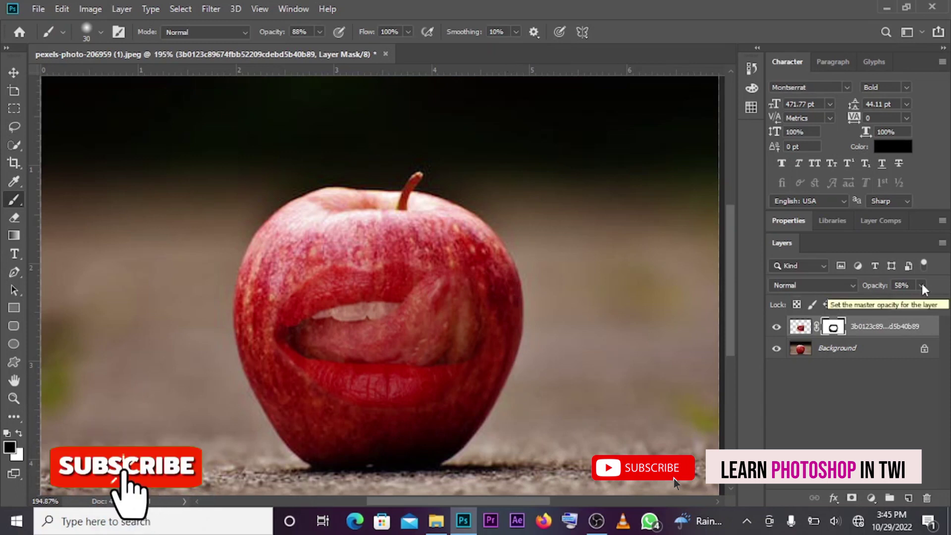
Step: Raise the lips layer opacity to 100% and enlarge the brush to 40
click(922, 283)
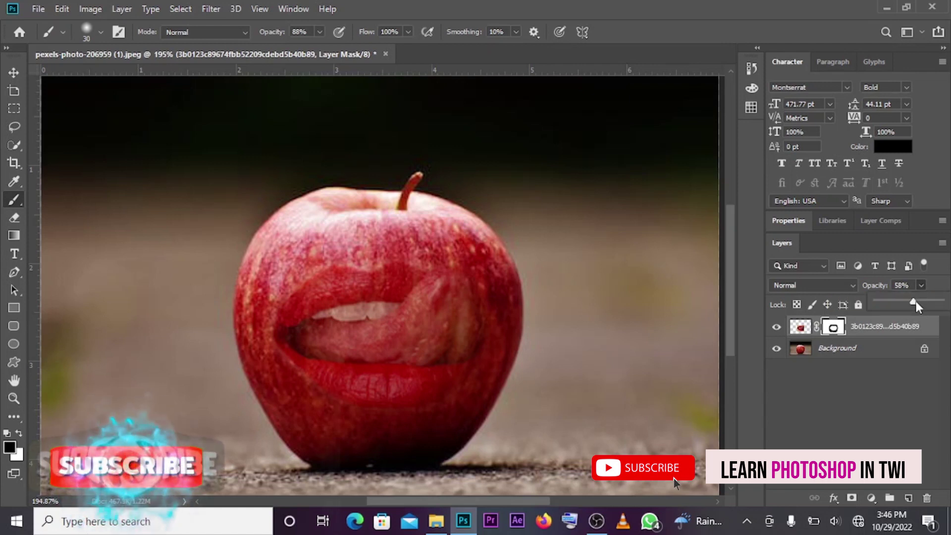
drag(916, 301, 941, 302)
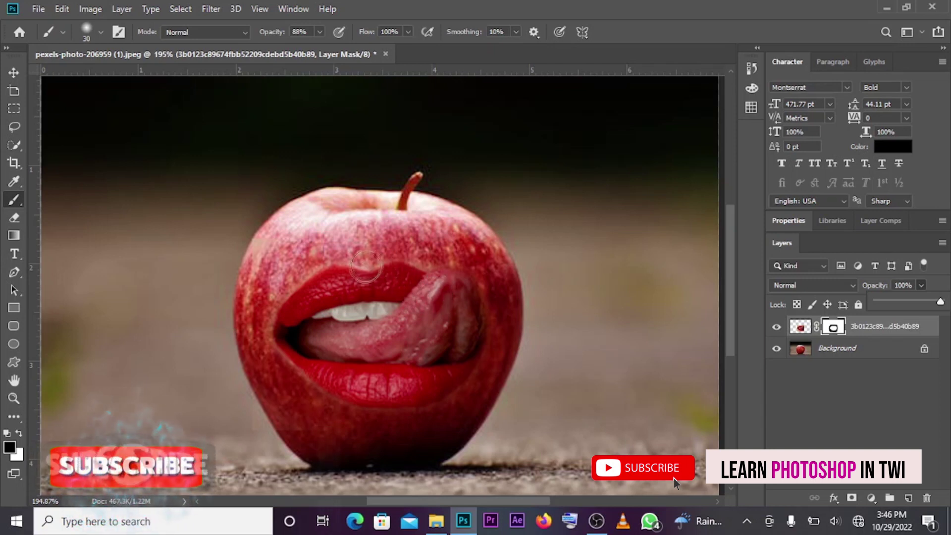
click(355, 242)
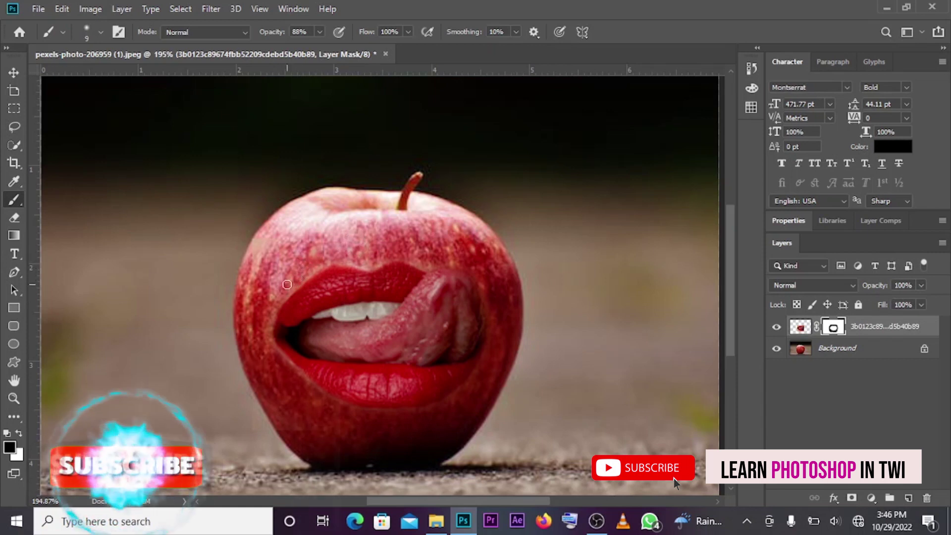
scroll(303, 274, up, 2)
scroll(321, 283, up, 2)
scroll(319, 279, down, 2)
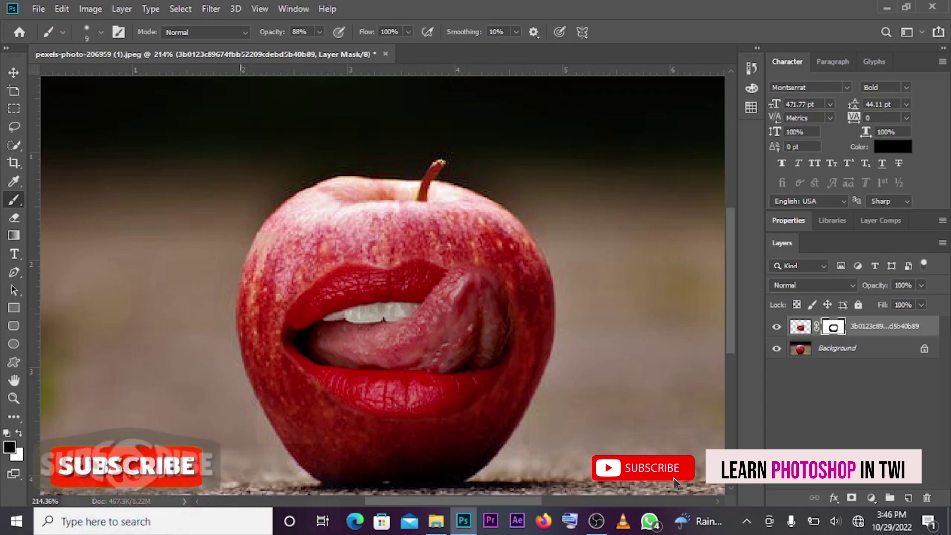
key(bracketright)
key(bracketright)
key(bracketright)
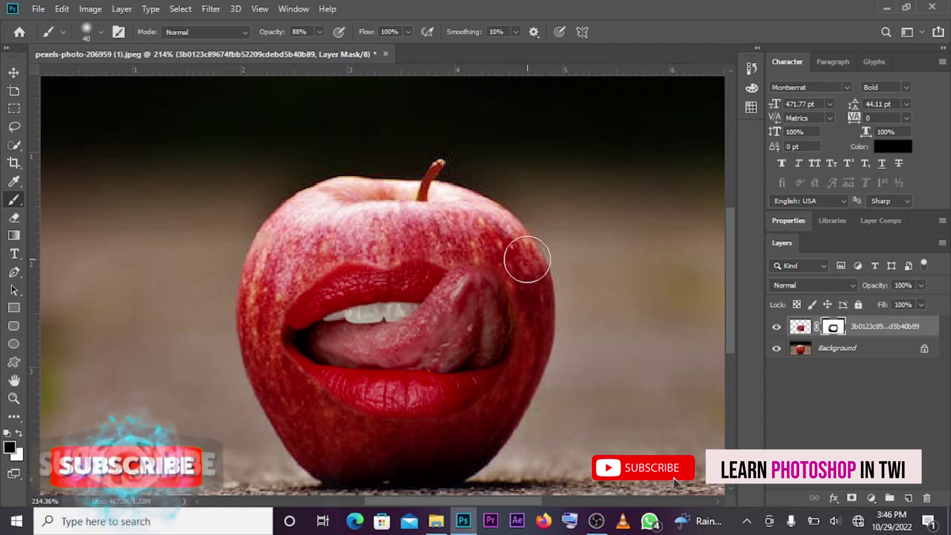
alt+scroll(499, 346, down, 3)
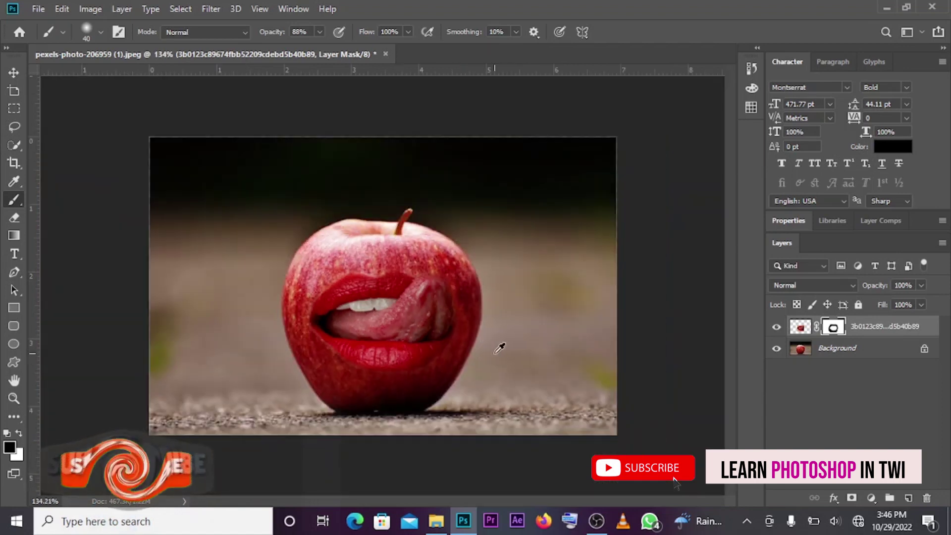
alt+scroll(431, 328, down, 2)
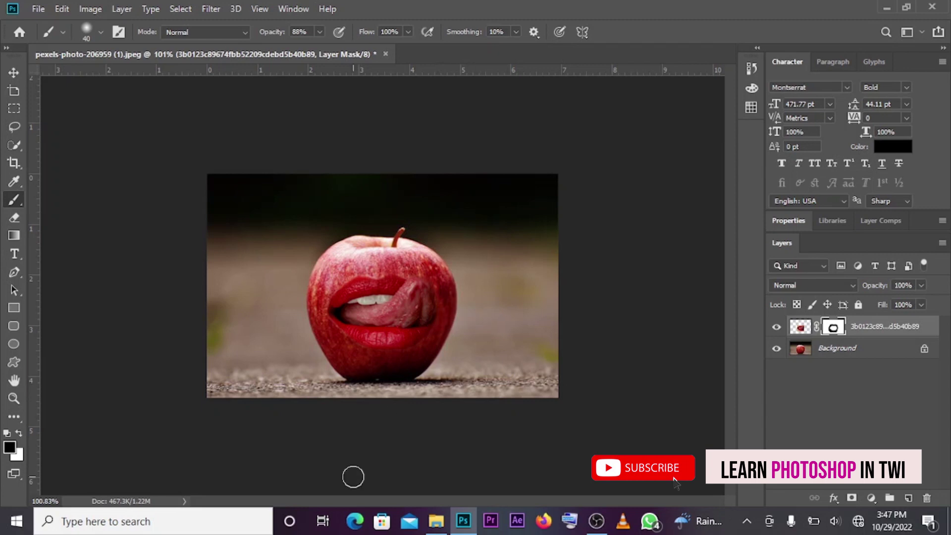
click(442, 524)
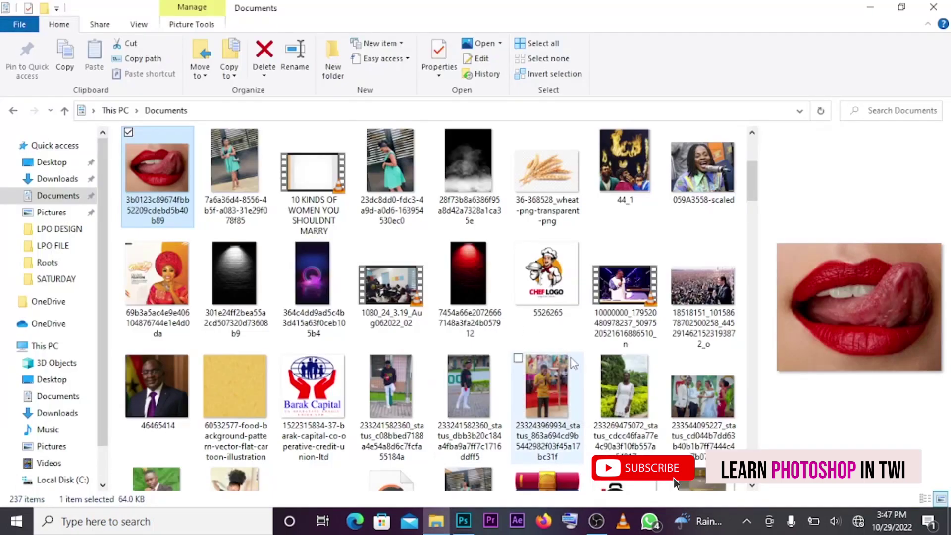
Step: Go to the LPO DESIGN folder on drive D and preview the 'sanco july' image
click(59, 230)
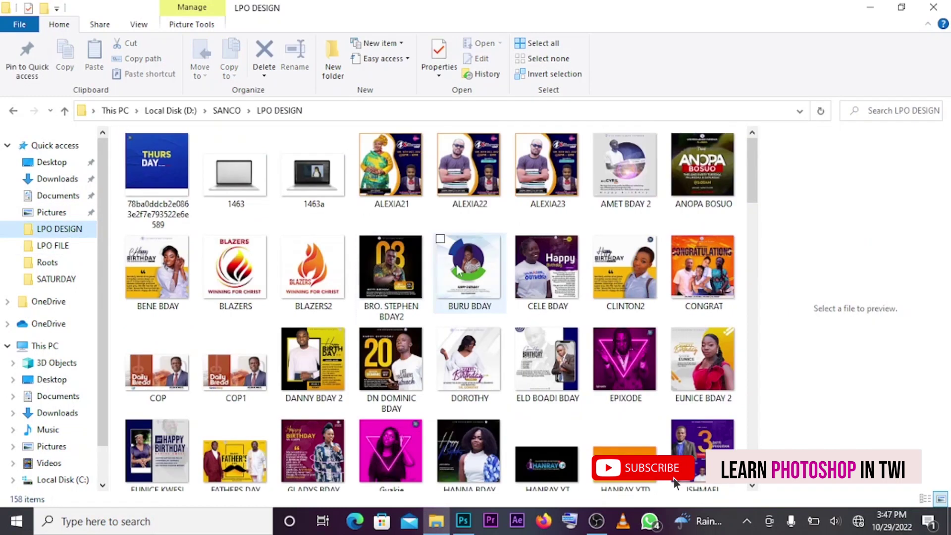
click(469, 268)
scroll(469, 267, down, 10)
click(547, 164)
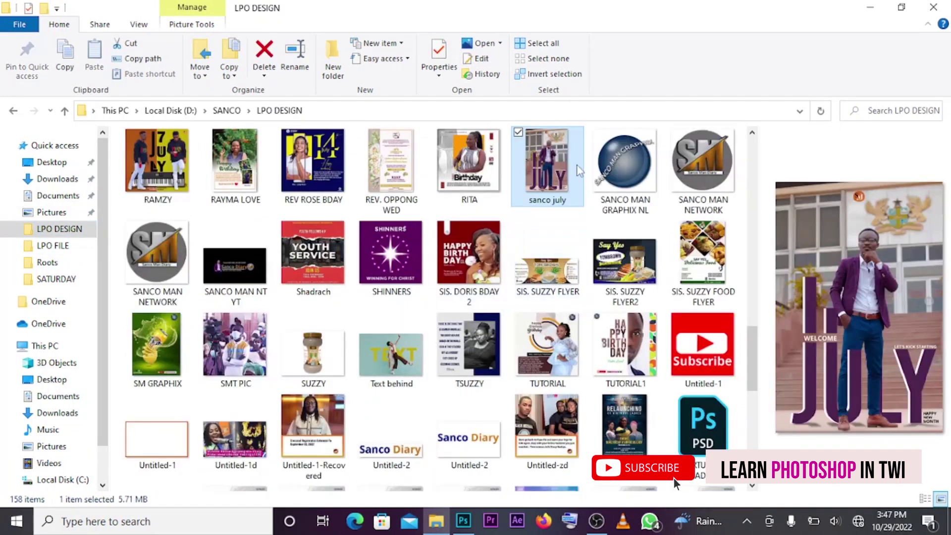